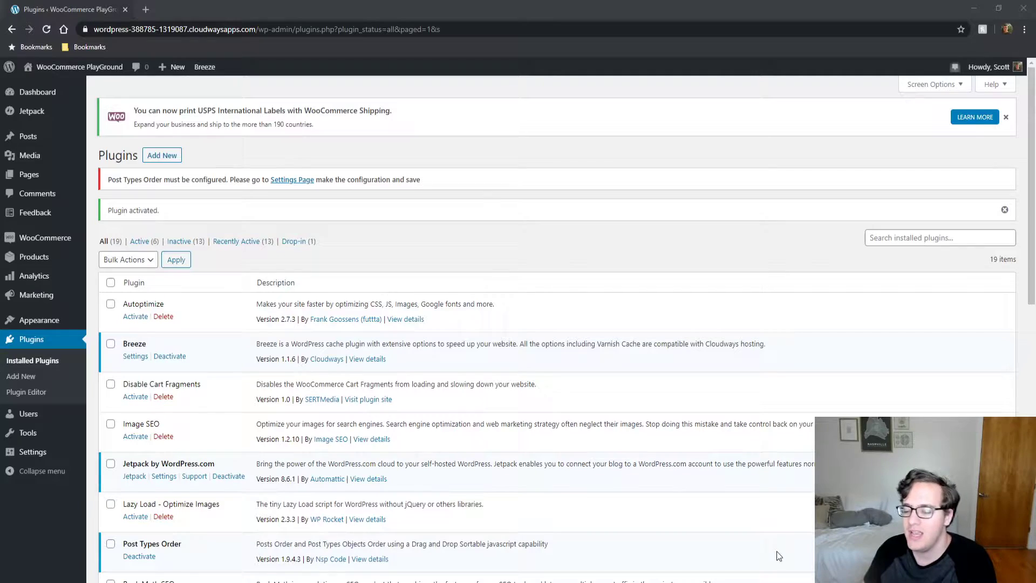
# Open the Post Types Order settings page from the plugin notice.
pyautogui.click(839, 156)
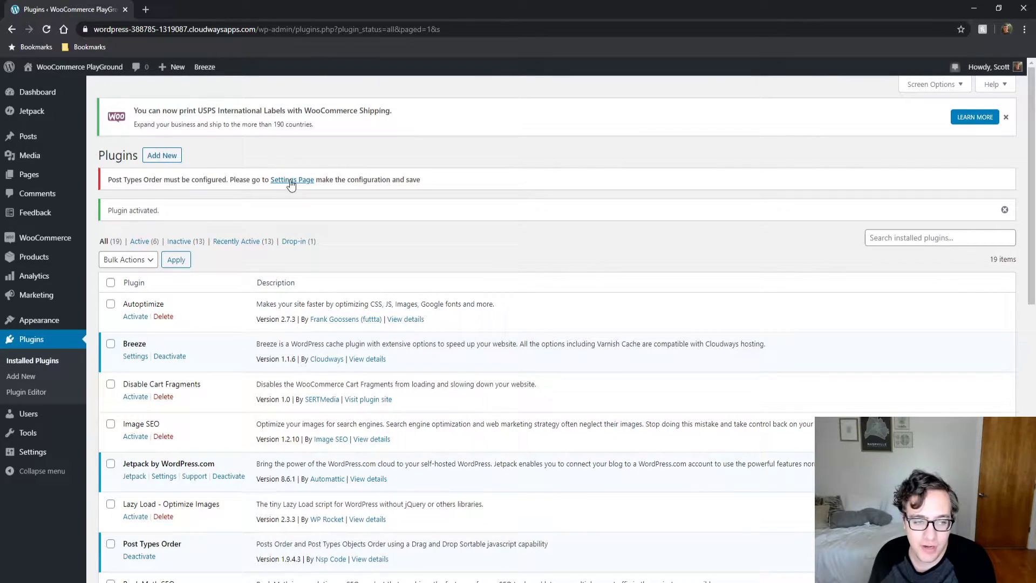
pyautogui.scroll(-9, 265, 215)
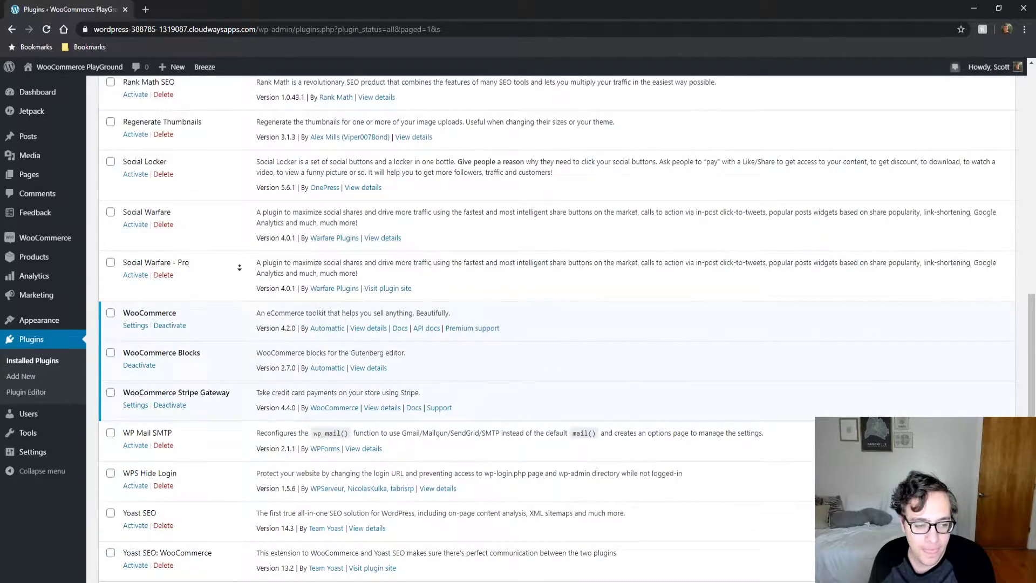
pyautogui.scroll(-2, 236, 276)
pyautogui.scroll(11, 238, 220)
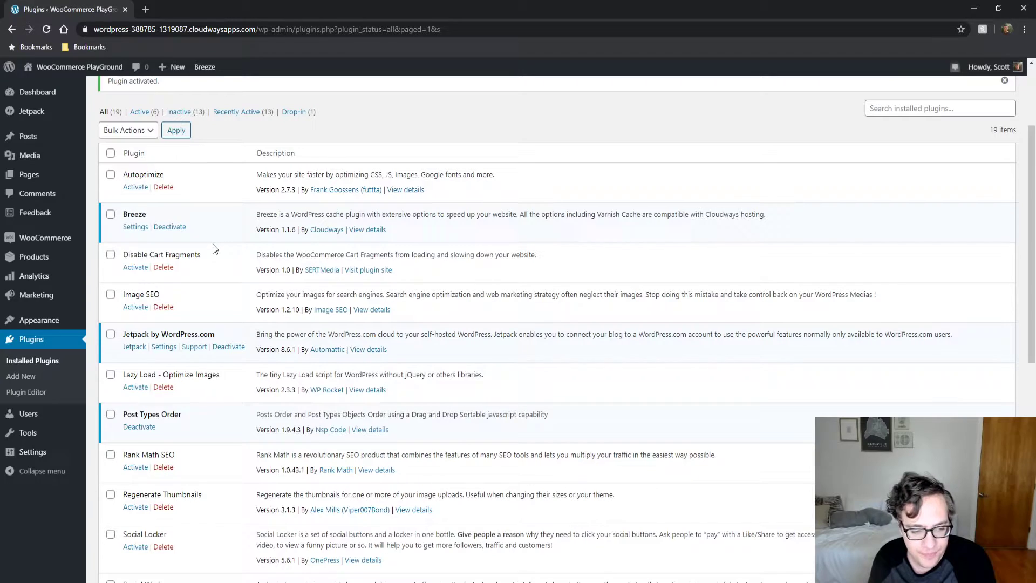
pyautogui.scroll(3, 211, 227)
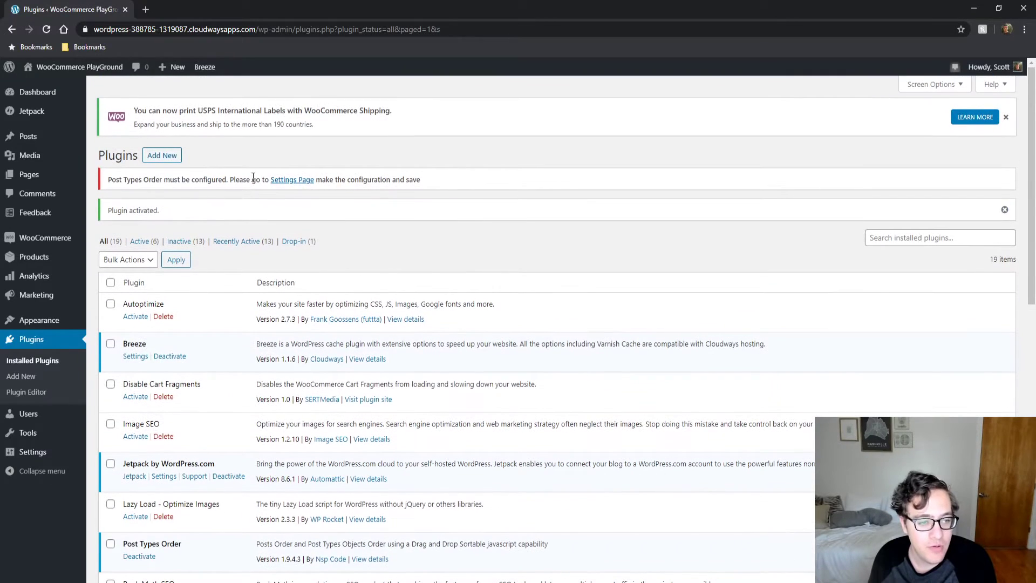
pyautogui.click(281, 180)
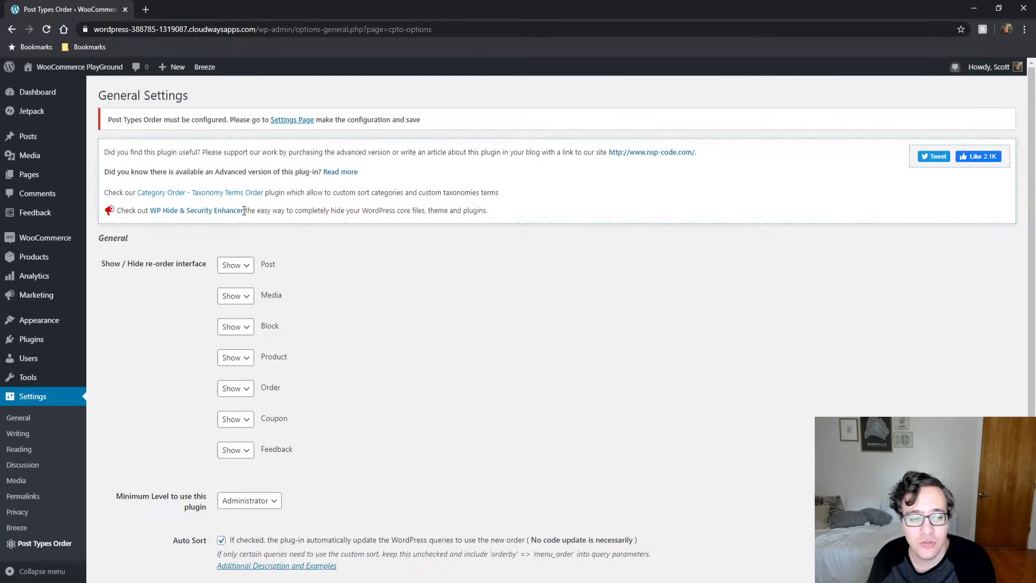
# Set the re-order interface to Hide for Feedback, Coupon and Order.
pyautogui.scroll(-1, 246, 232)
pyautogui.scroll(-1, 265, 255)
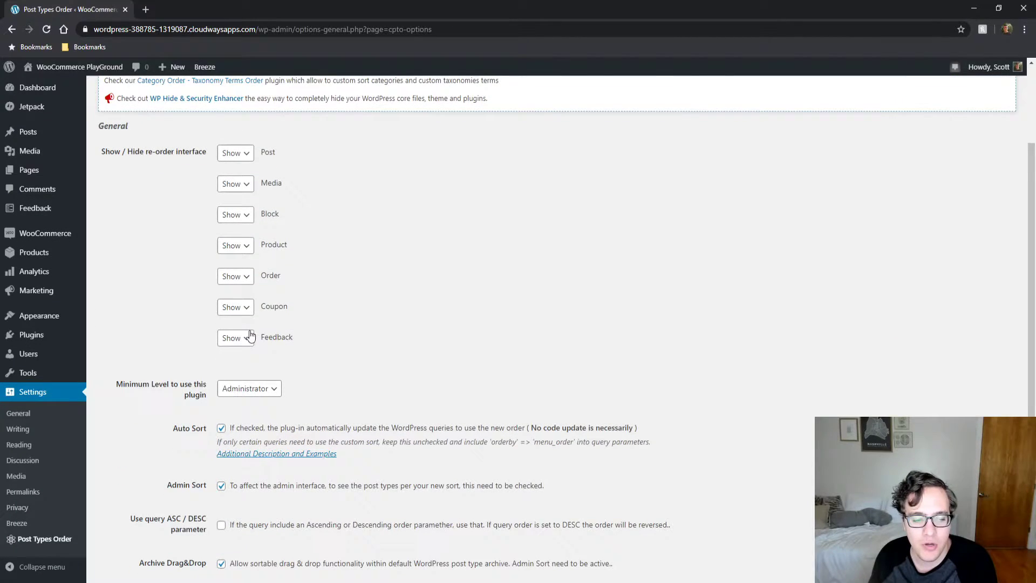
pyautogui.click(240, 338)
pyautogui.click(242, 369)
pyautogui.click(237, 307)
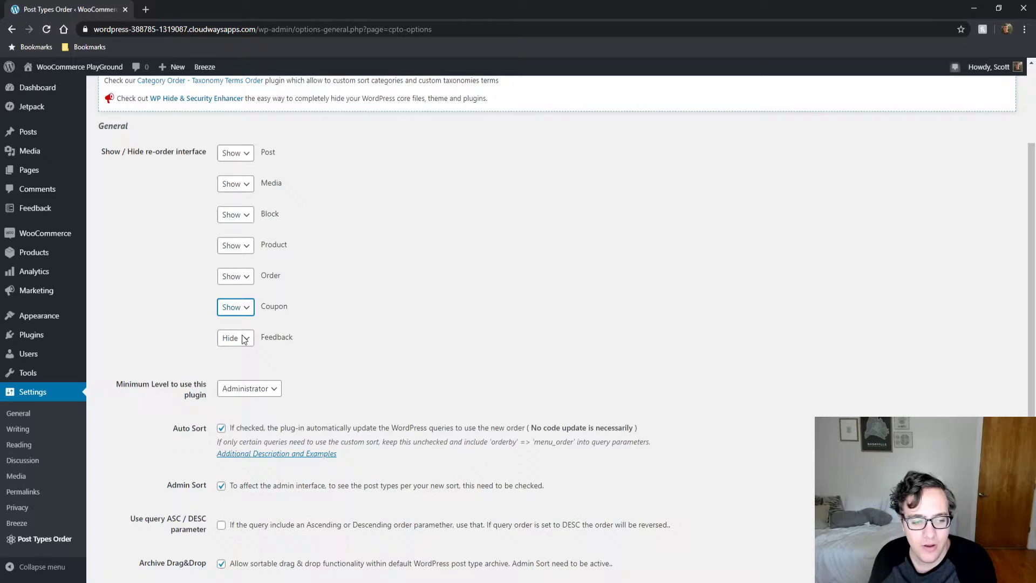
pyautogui.click(243, 338)
pyautogui.click(237, 277)
pyautogui.click(242, 307)
# Set the re-order interface to Hide for Product, Block and Media.
pyautogui.click(240, 246)
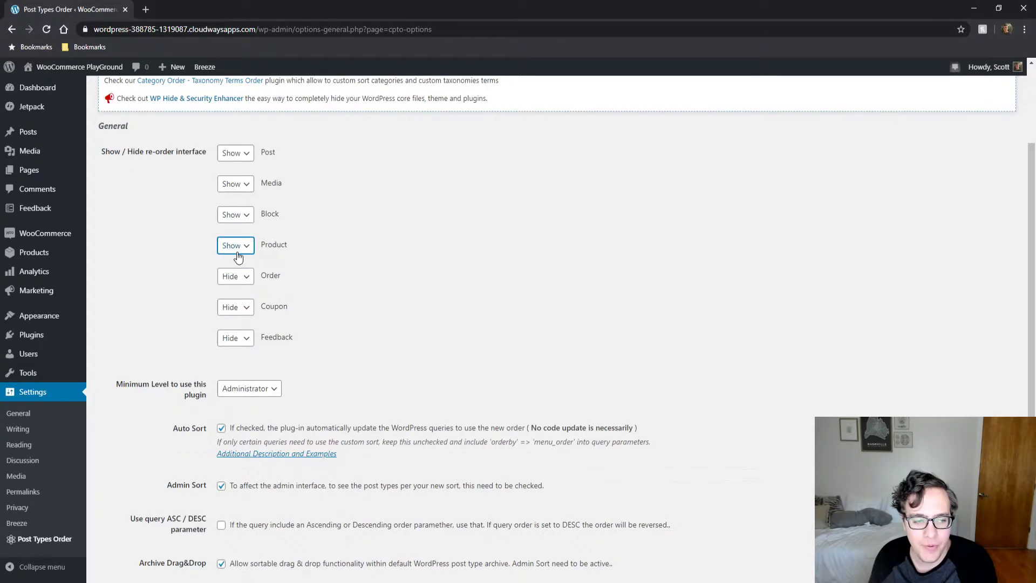
pyautogui.click(242, 275)
pyautogui.click(239, 214)
pyautogui.click(240, 246)
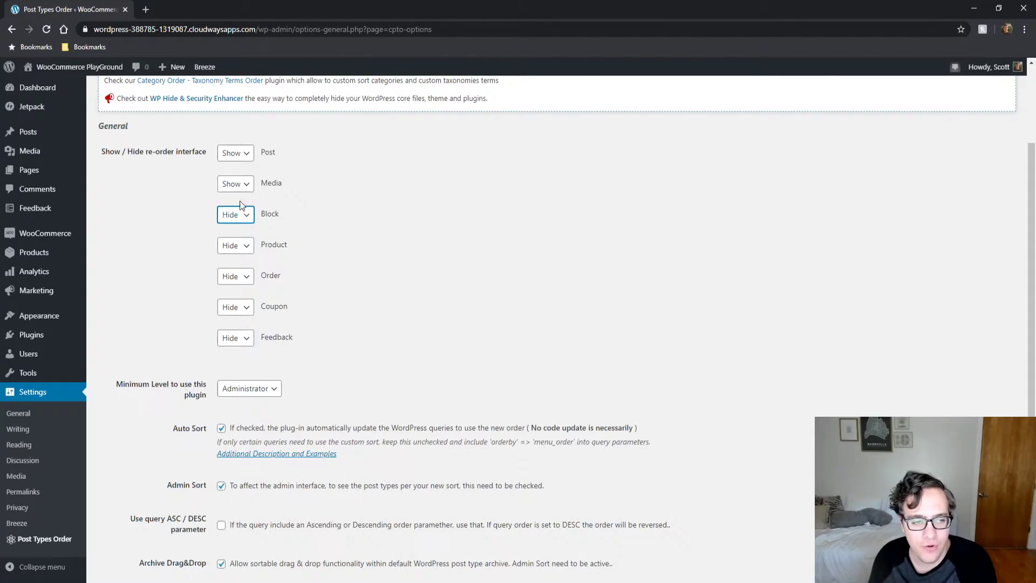
pyautogui.click(237, 184)
pyautogui.click(239, 216)
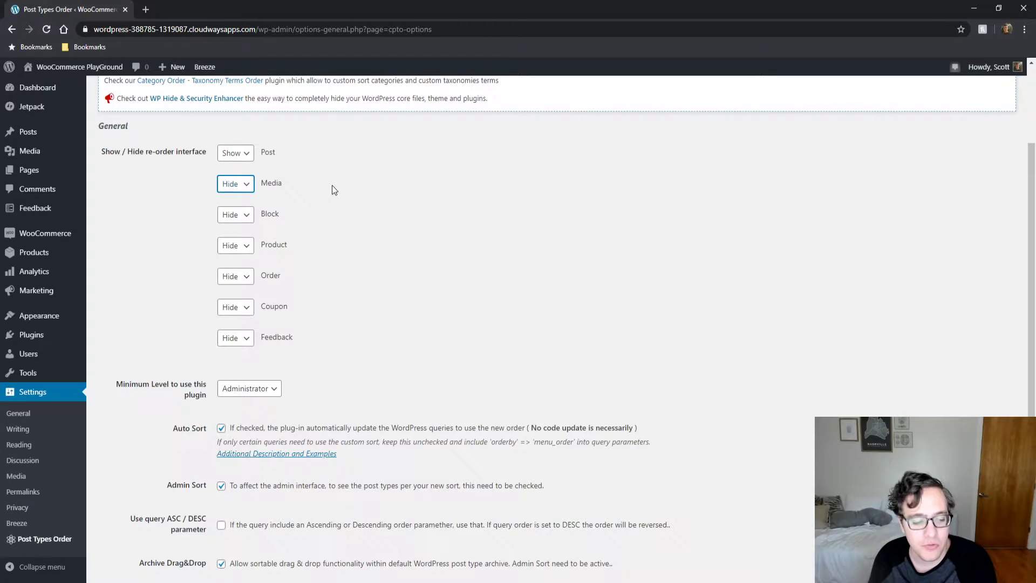
pyautogui.scroll(-2, 399, 187)
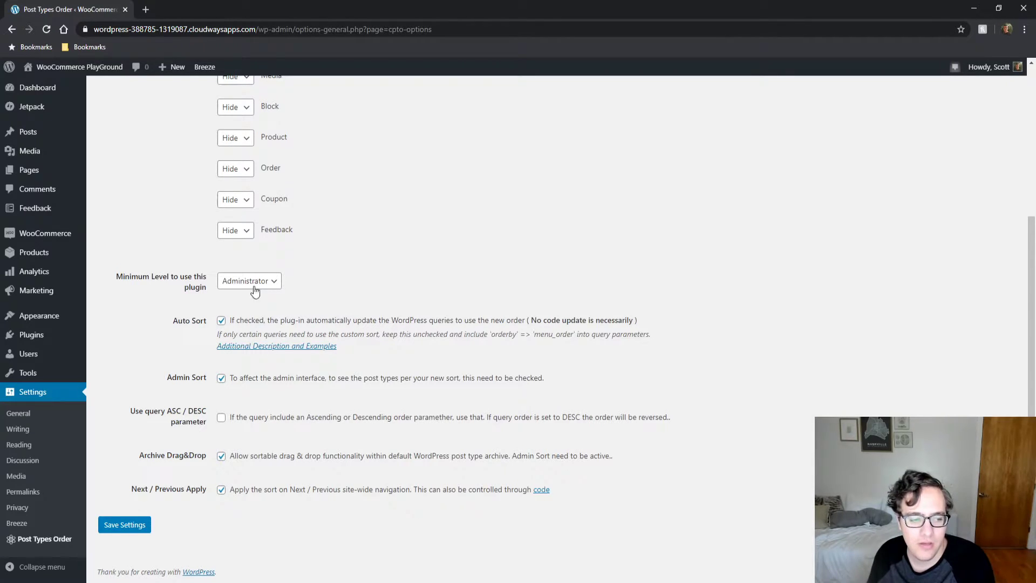
pyautogui.moveTo(239, 320); pyautogui.dragTo(645, 318)
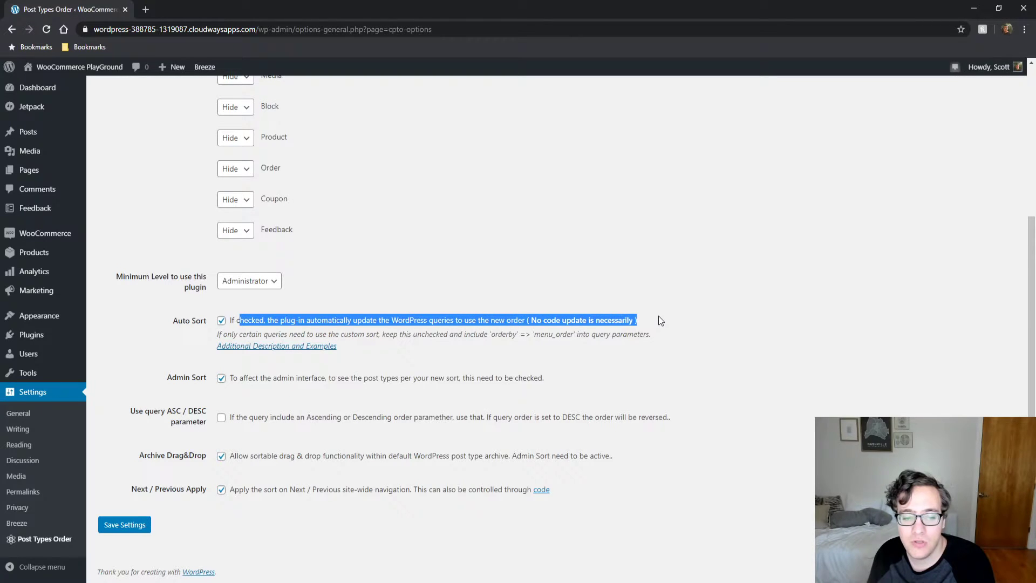
pyautogui.click(658, 316)
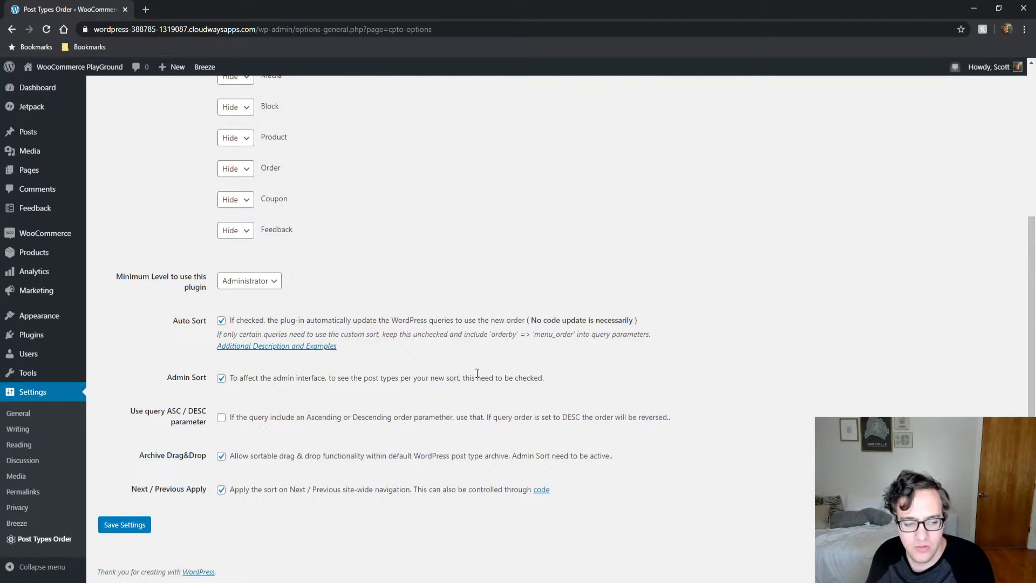
pyautogui.moveTo(476, 373); pyautogui.dragTo(458, 375)
pyautogui.tripleClick(458, 375)
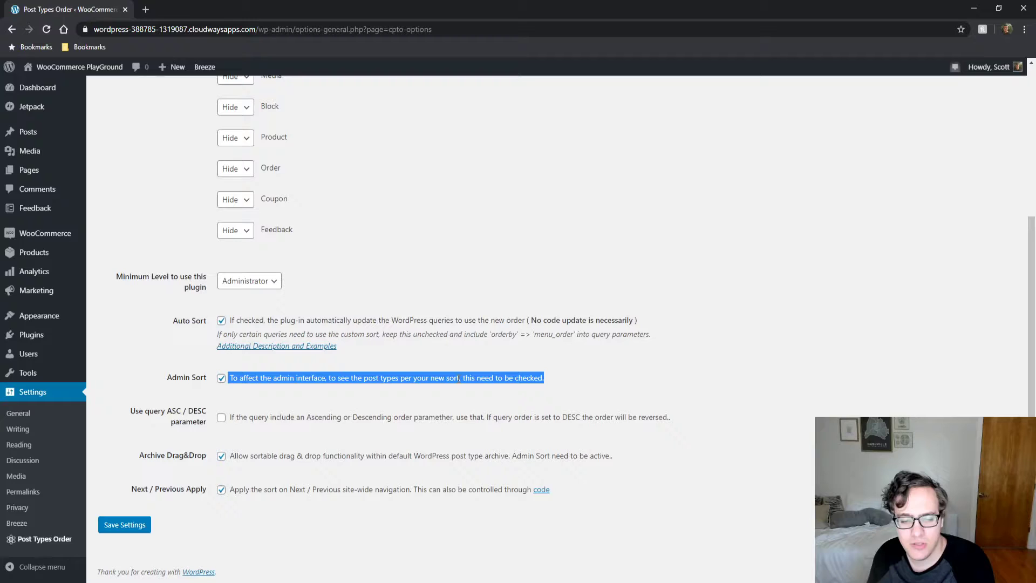
pyautogui.click(458, 378)
pyautogui.moveTo(162, 377); pyautogui.dragTo(208, 396)
pyautogui.click(118, 379)
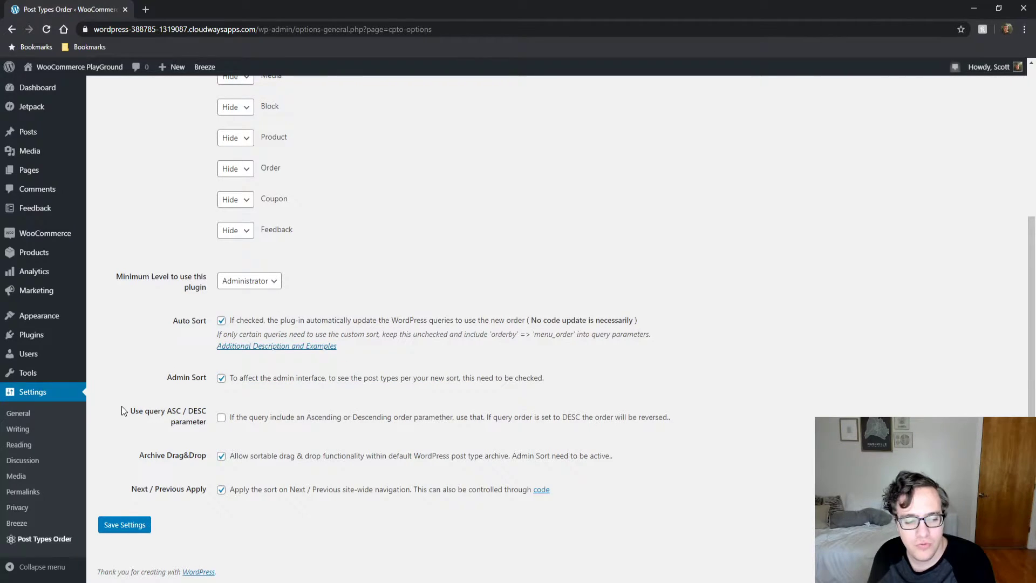
pyautogui.moveTo(123, 411); pyautogui.dragTo(192, 429)
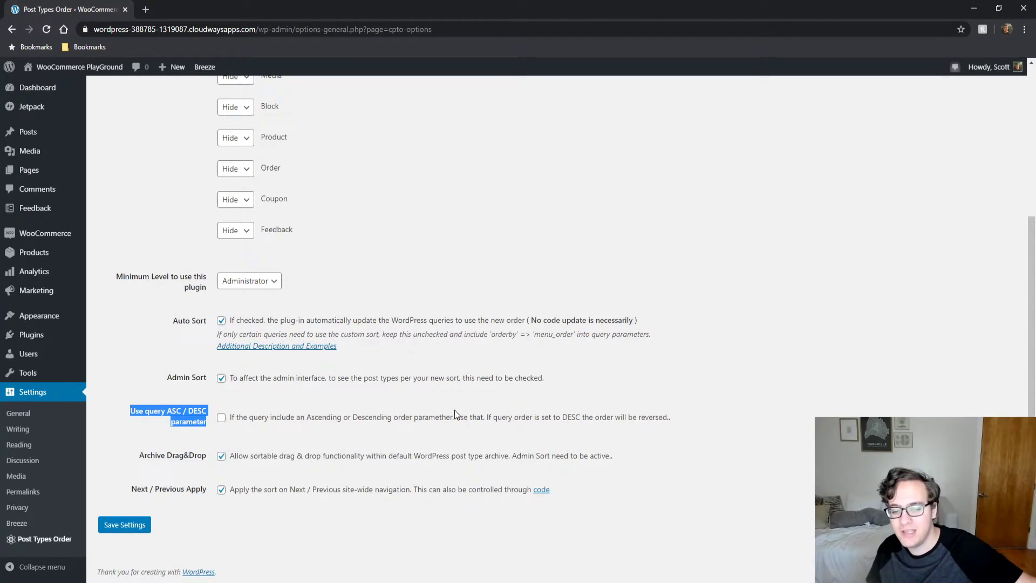
pyautogui.click(113, 424)
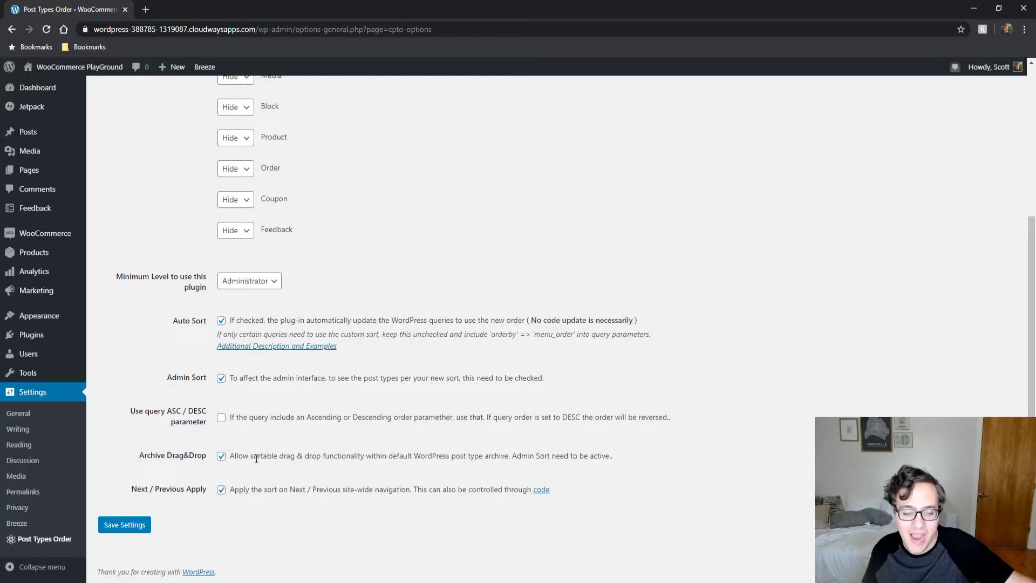
pyautogui.scroll(1, 259, 450)
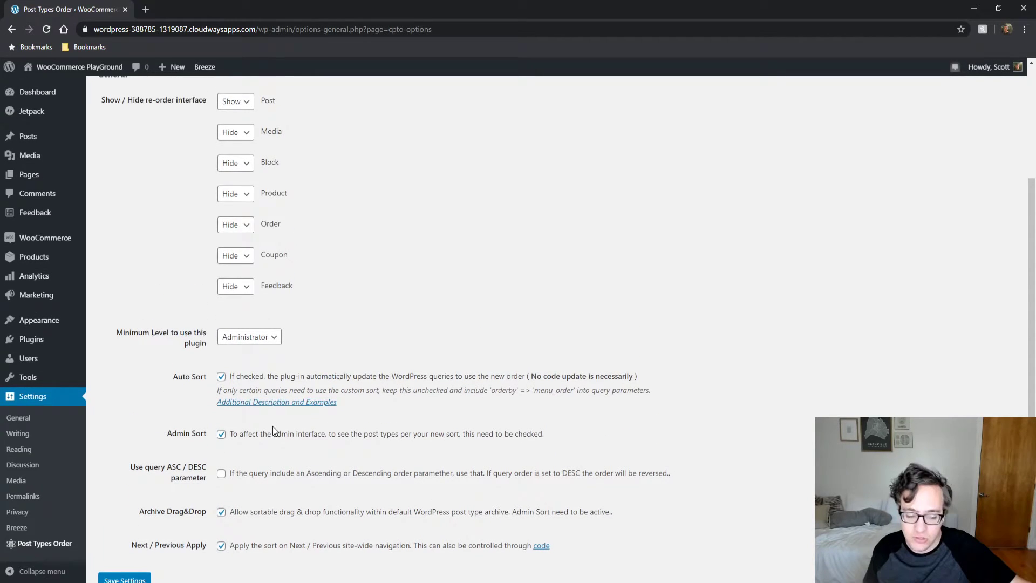
pyautogui.scroll(-1, 274, 431)
pyautogui.moveTo(208, 489); pyautogui.dragTo(130, 489)
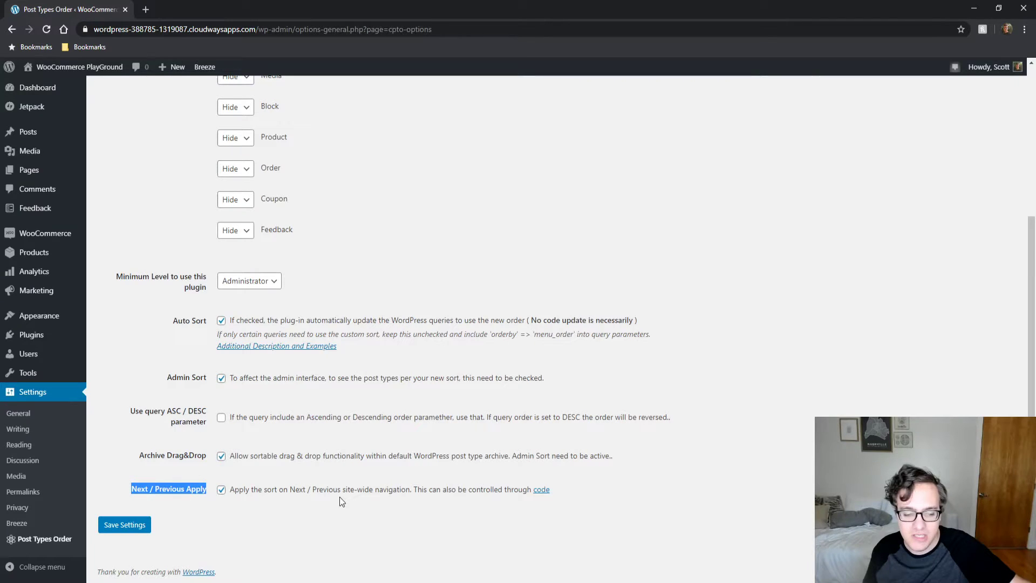
# Save the Post Types Order settings and preview the site home page in a new tab.
pyautogui.click(130, 526)
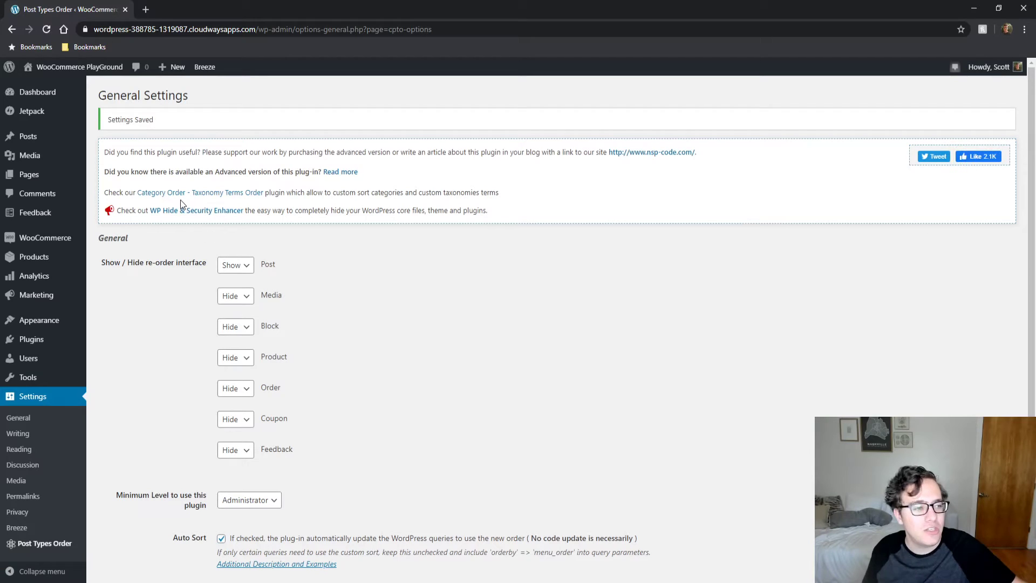
pyautogui.middleClick(81, 67)
pyautogui.click(173, 9)
pyautogui.scroll(-15, 134, 317)
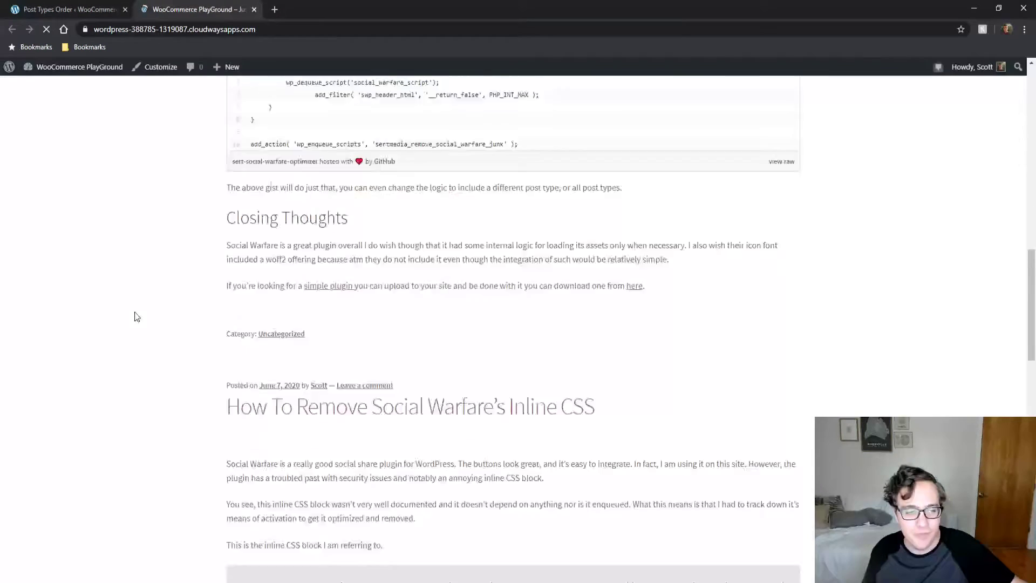
pyautogui.scroll(2, 162, 346)
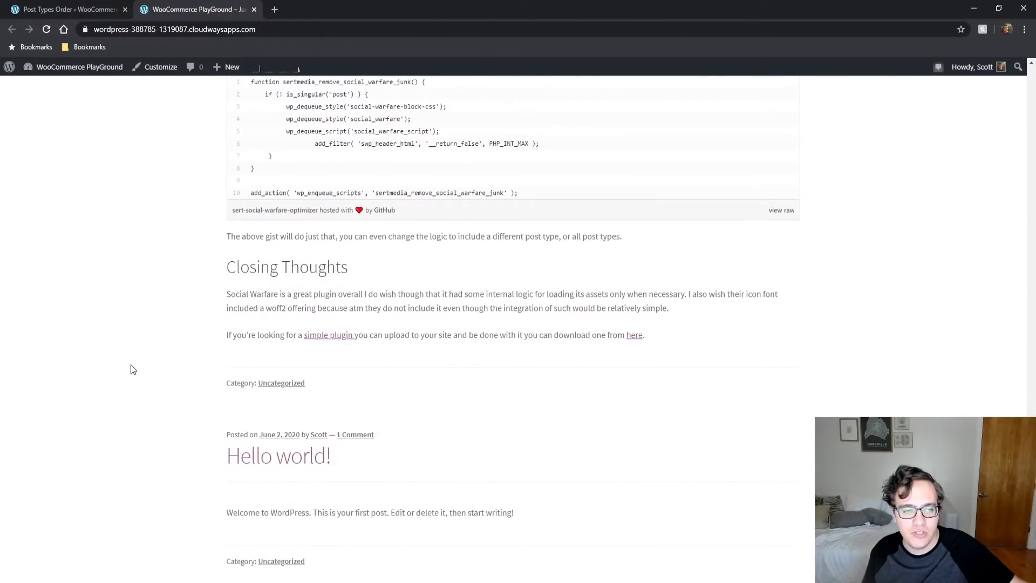
pyautogui.scroll(-5, 104, 429)
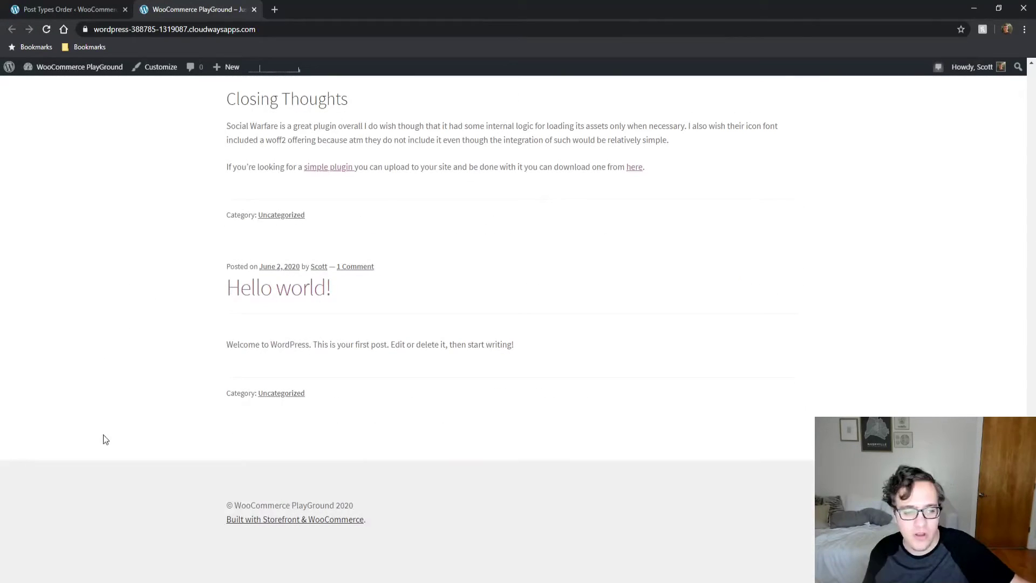
pyautogui.click(83, 4)
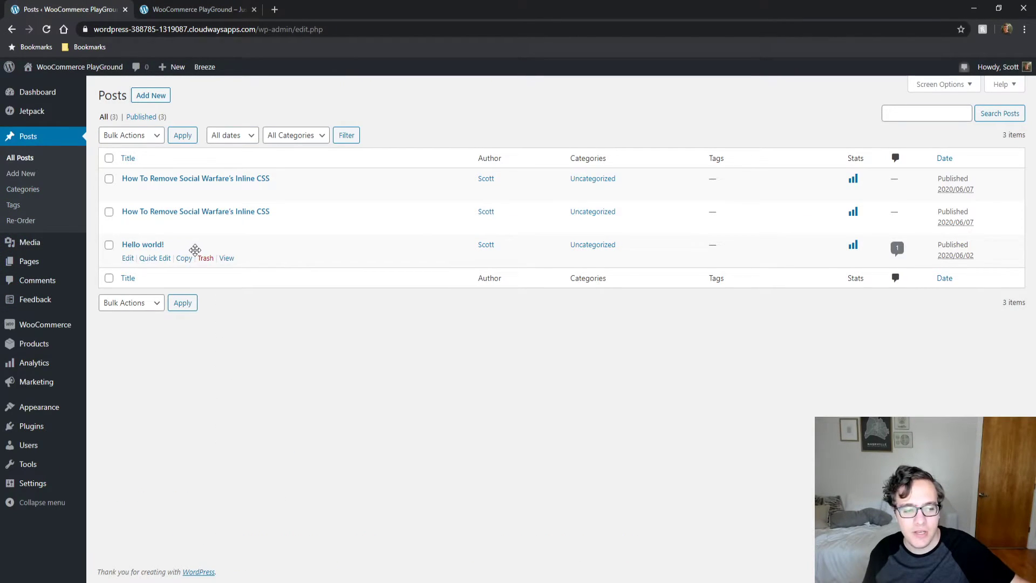
# Drag Hello world! to the top of the posts list and confirm the order on the reloaded front page.
pyautogui.moveTo(195, 249); pyautogui.dragTo(199, 212)
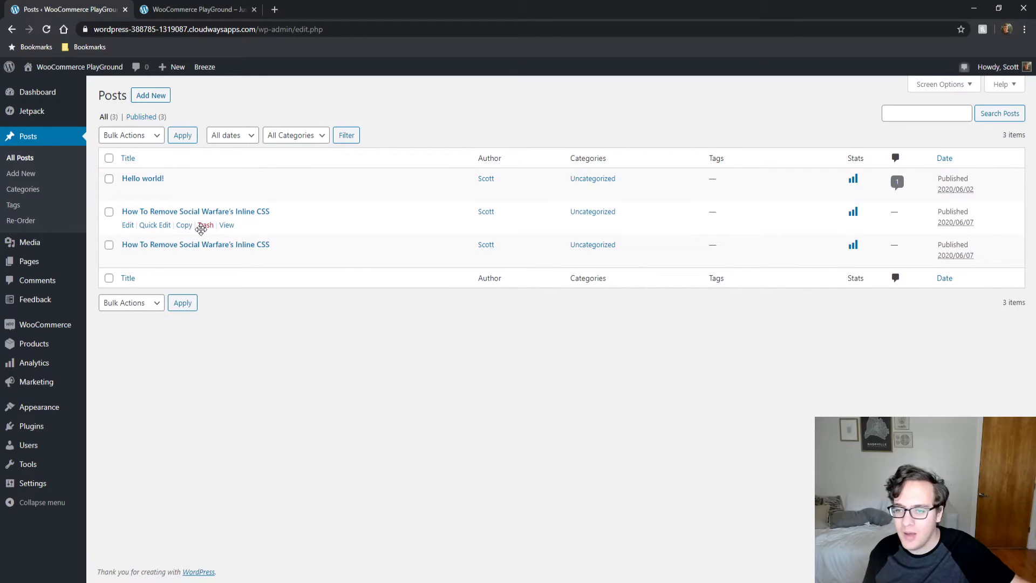
pyautogui.click(196, 10)
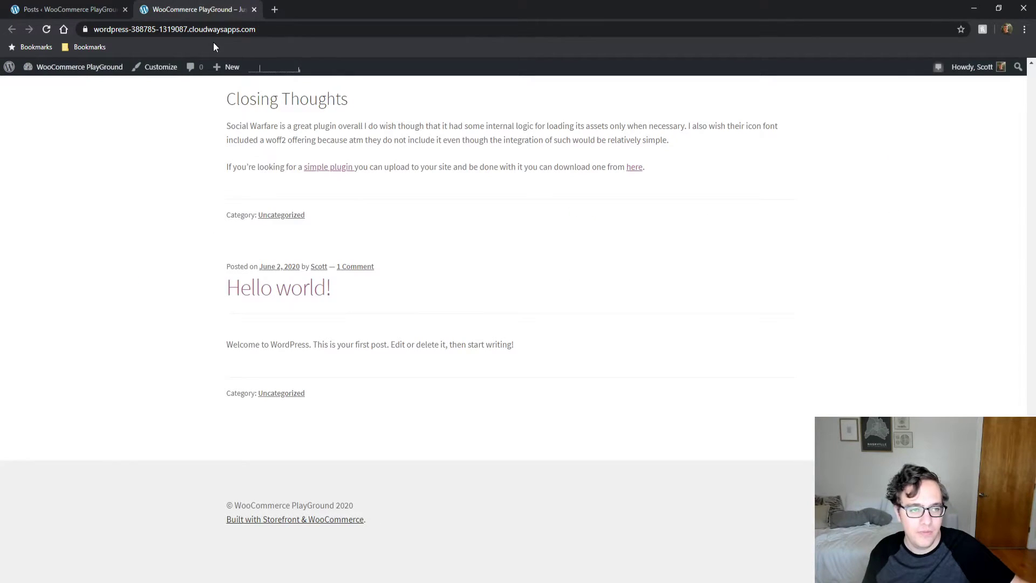
pyautogui.press('F5')
pyautogui.middleClick(141, 131)
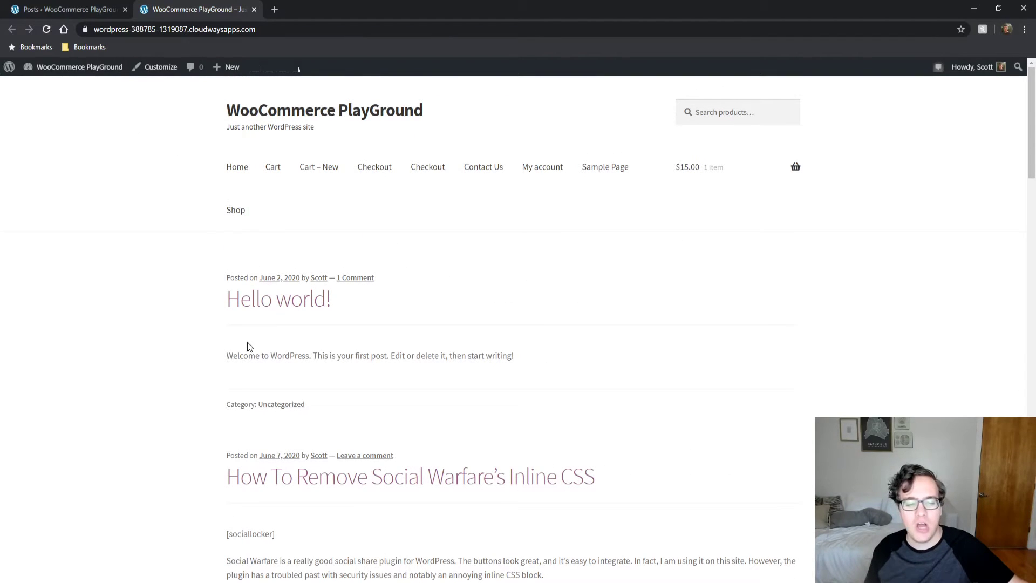
pyautogui.click(106, 5)
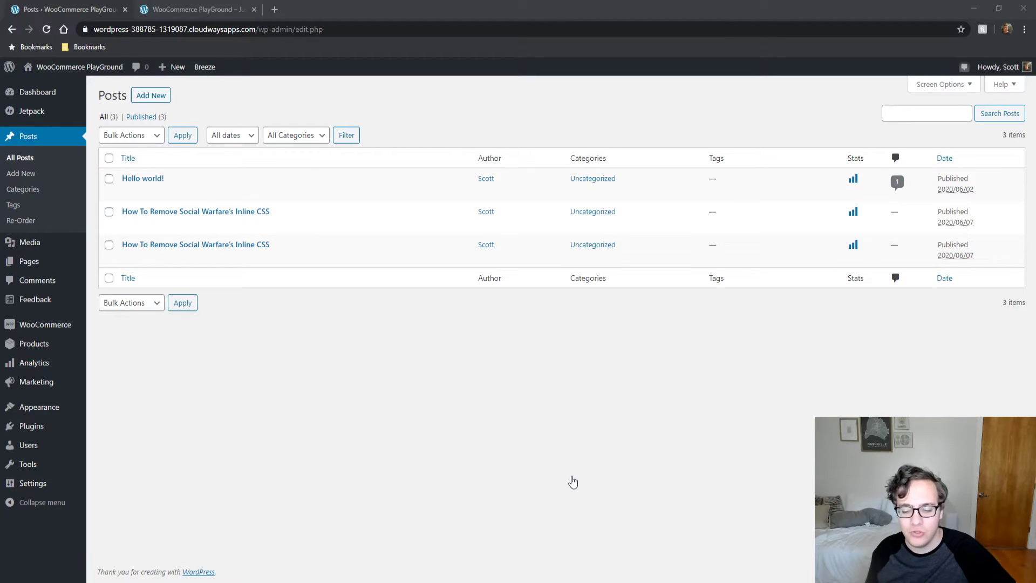
# Drag Hello world! lower on the Posts Re-Order page.
pyautogui.click(898, 413)
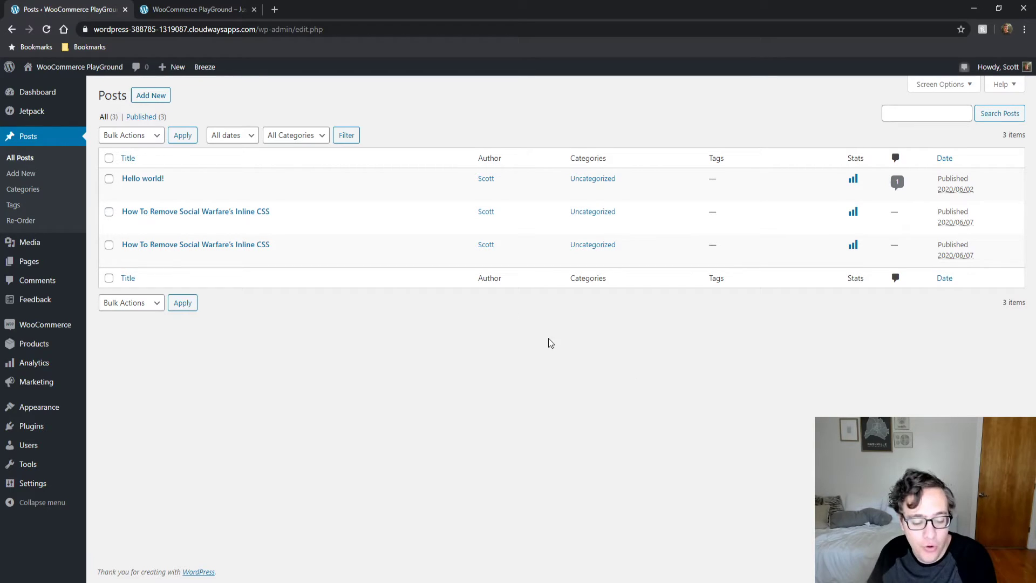
pyautogui.click(26, 221)
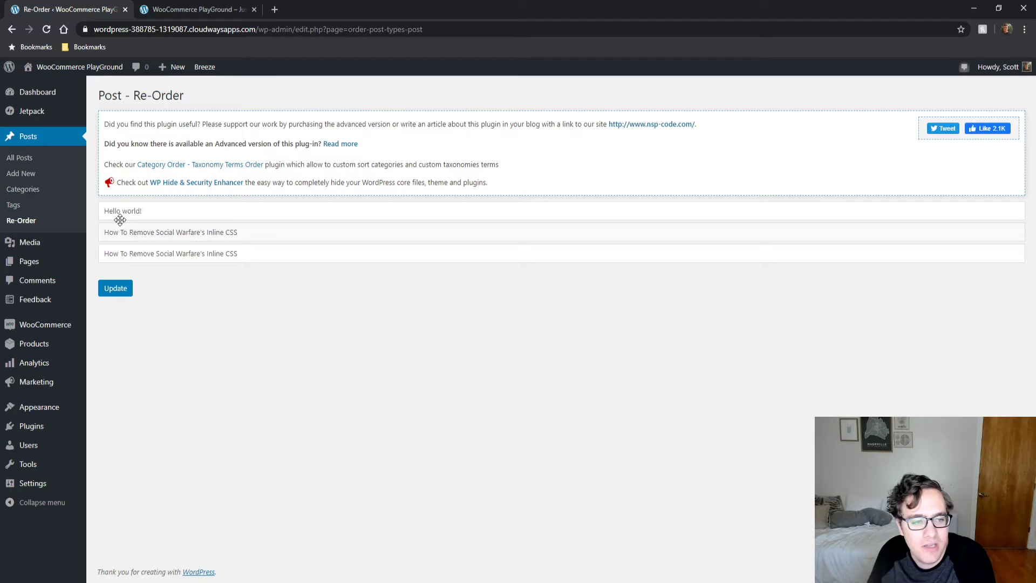
pyautogui.moveTo(264, 221)
pyautogui.mouseDown()
pyautogui.moveTo(258, 258)
pyautogui.moveTo(271, 211)
pyautogui.mouseUp()
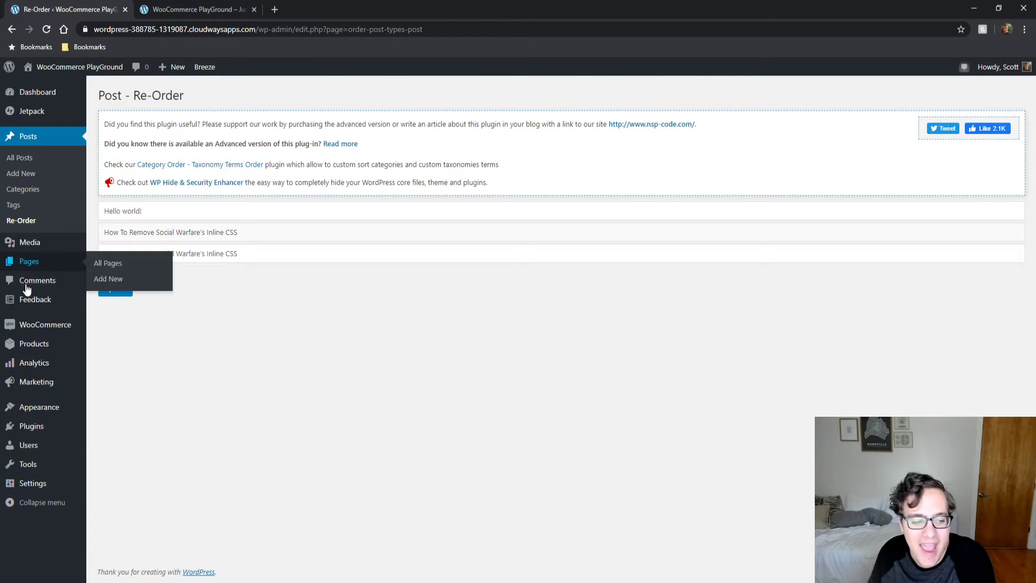
# Deactivate the Post Types Order plugin and check the date-ordered posts list and front page.
pyautogui.click(34, 426)
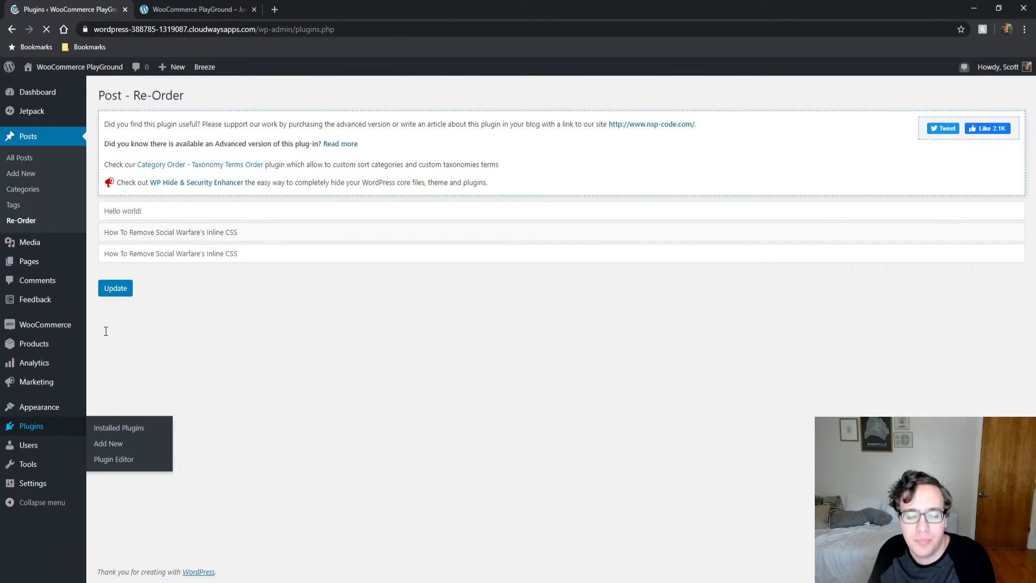
pyautogui.scroll(-10, 203, 351)
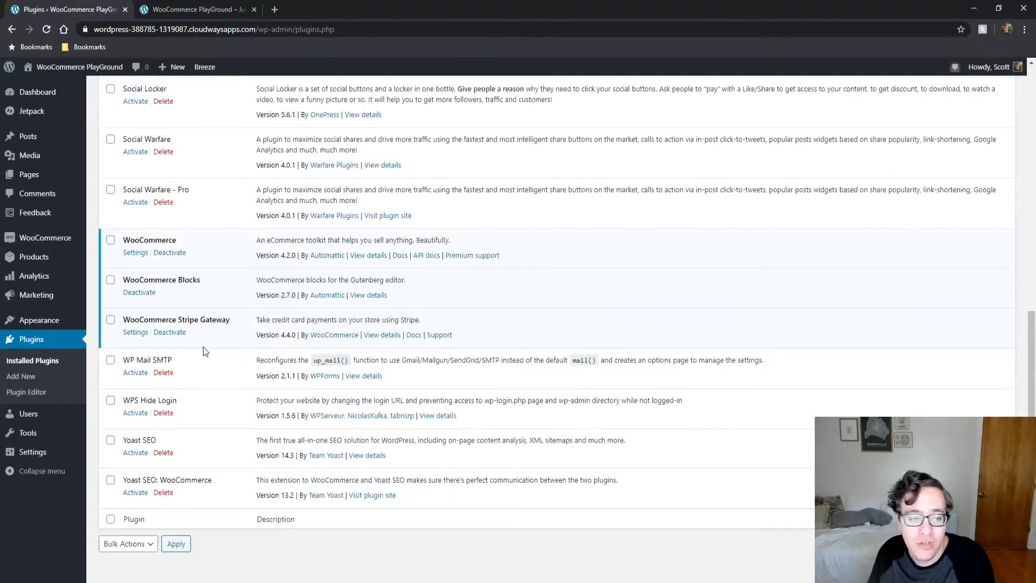
pyautogui.scroll(5, 204, 351)
pyautogui.click(138, 297)
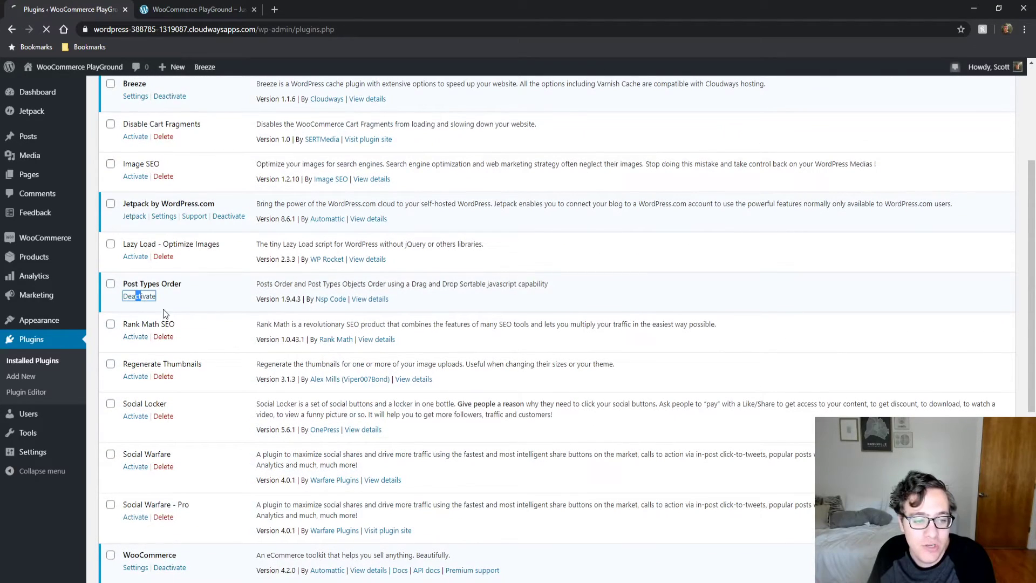
pyautogui.click(23, 139)
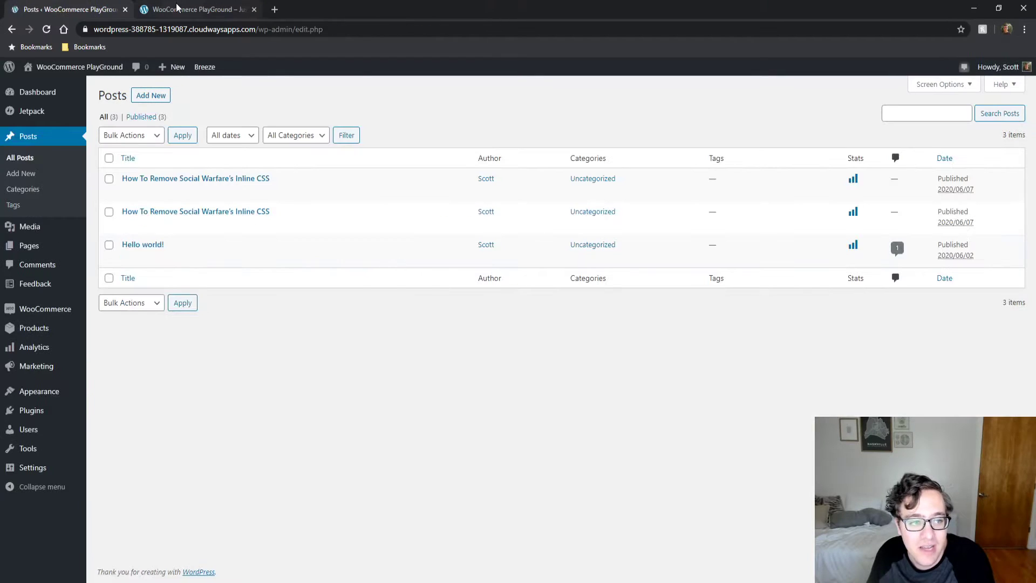
pyautogui.click(176, 5)
pyautogui.press('F5')
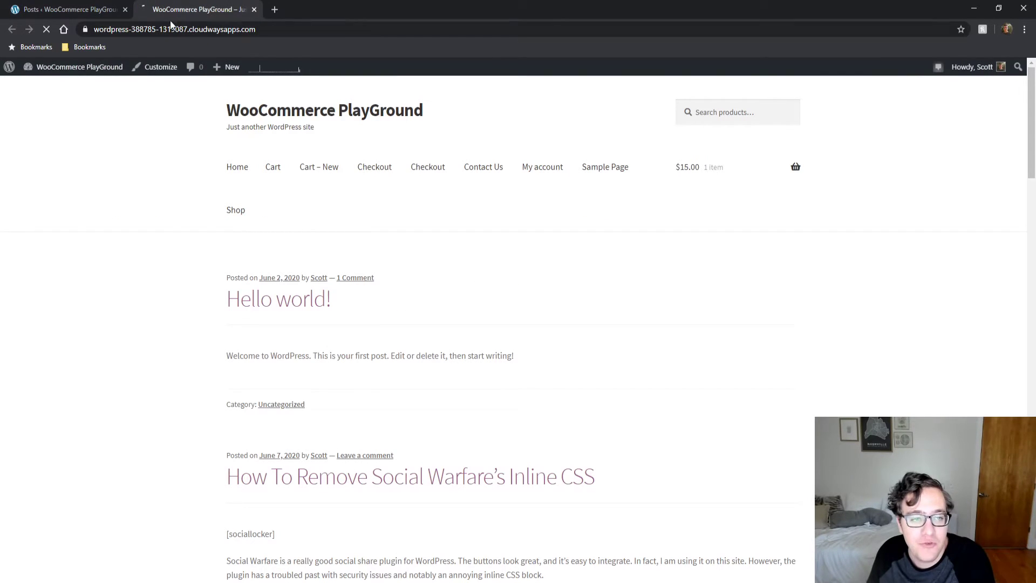
pyautogui.scroll(-15, 89, 365)
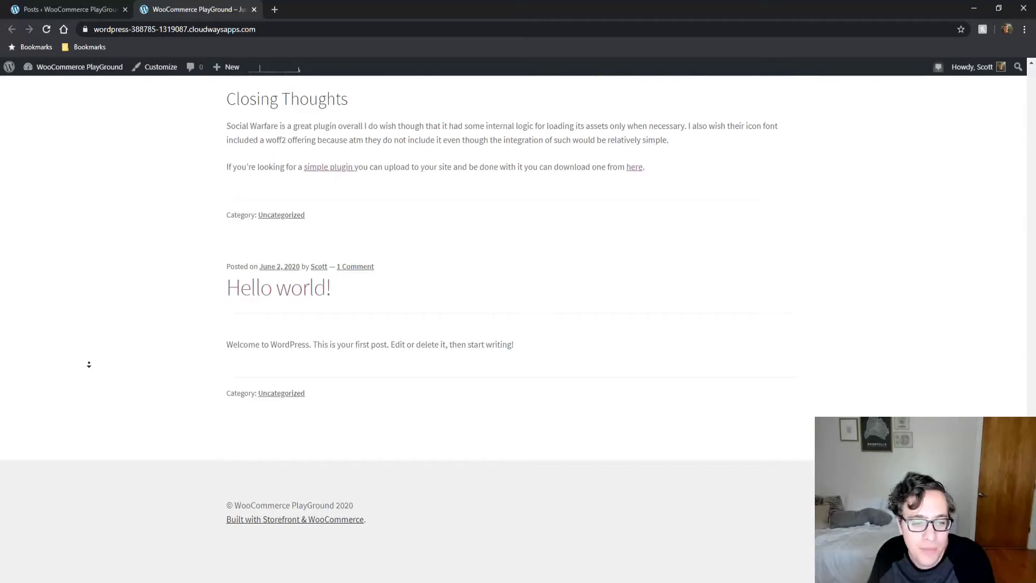
pyautogui.click(81, 8)
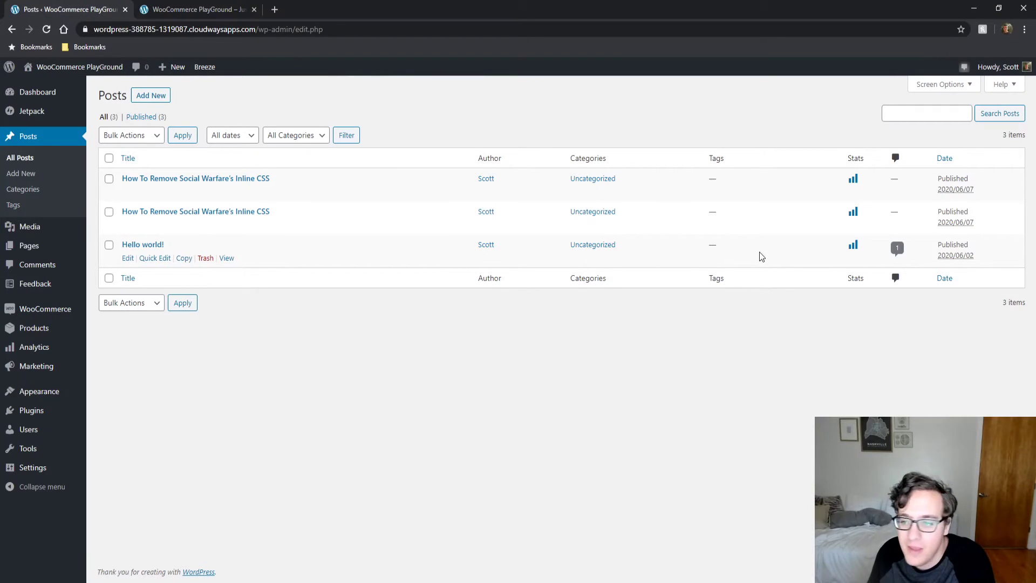
# Quick Edit Hello world! to change its publish day to 10.
pyautogui.click(156, 256)
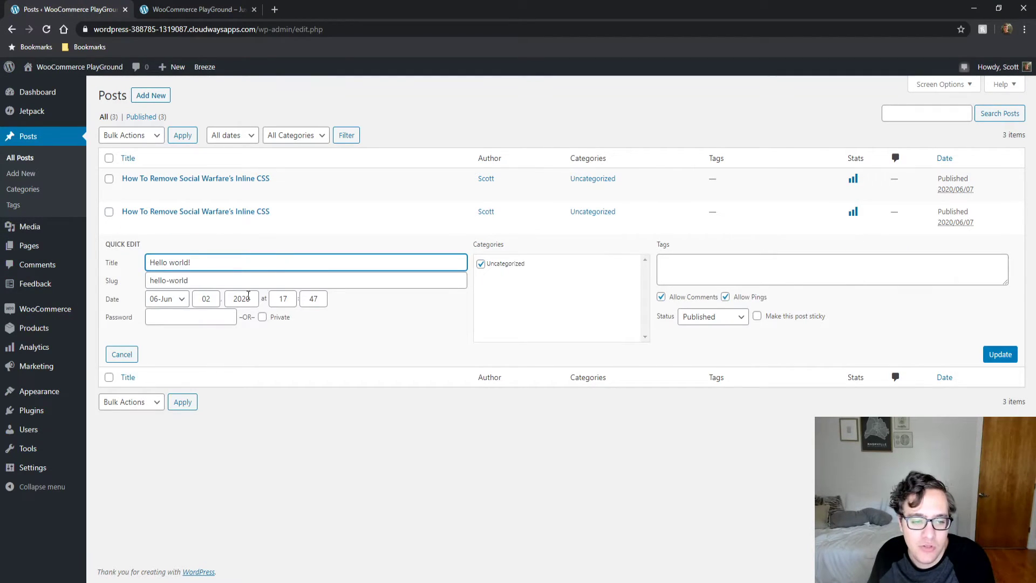
pyautogui.doubleClick(206, 299)
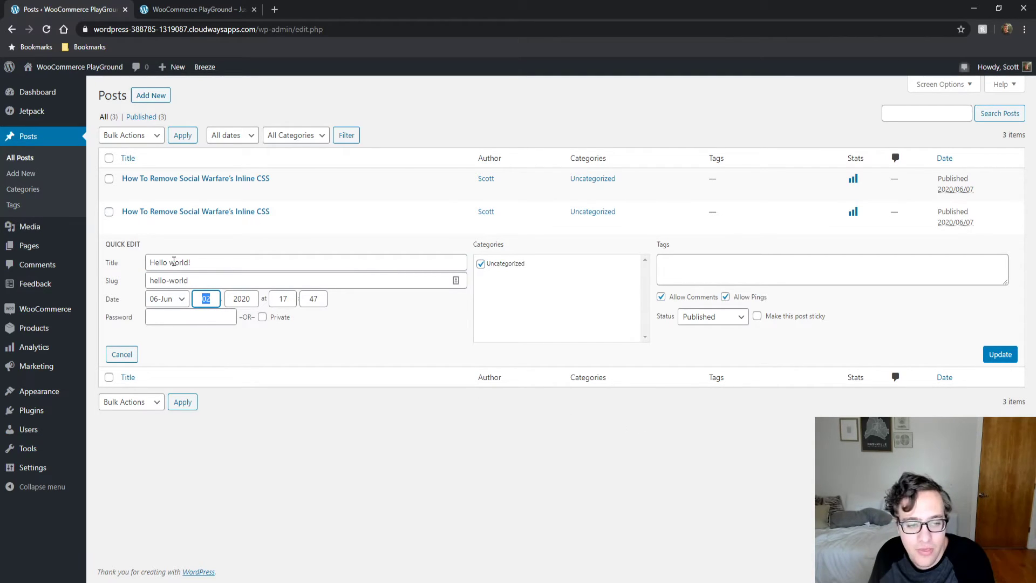
pyautogui.write('10')
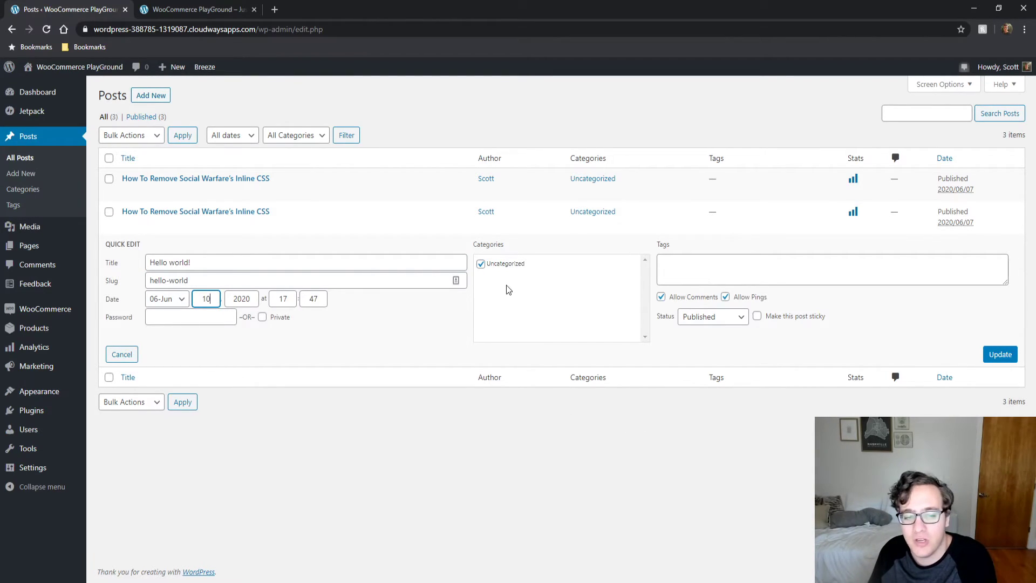
pyautogui.click(1000, 354)
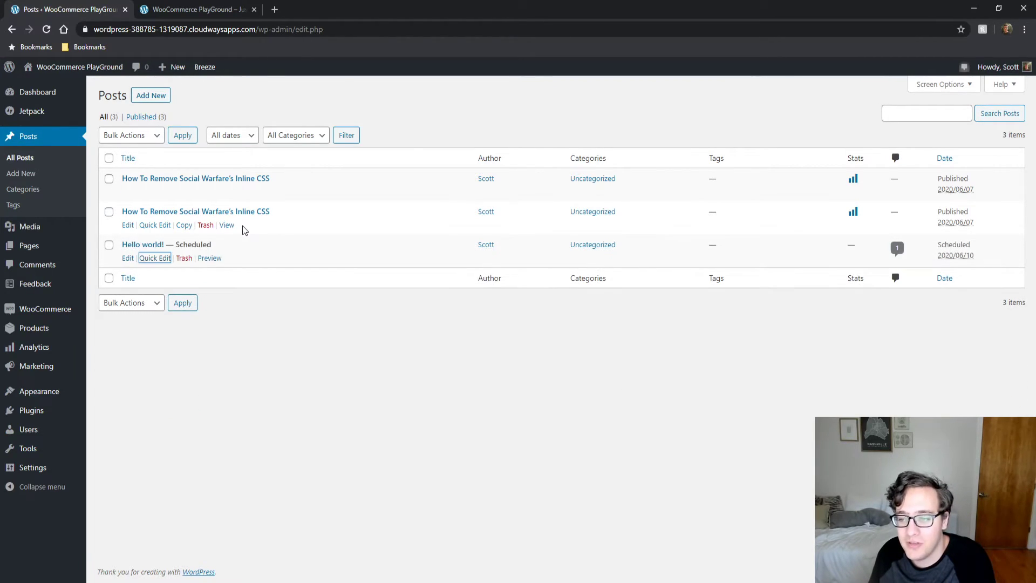
# Set Hello world!'s publish time to 1:00.
pyautogui.click(155, 258)
pyautogui.doubleClick(290, 300)
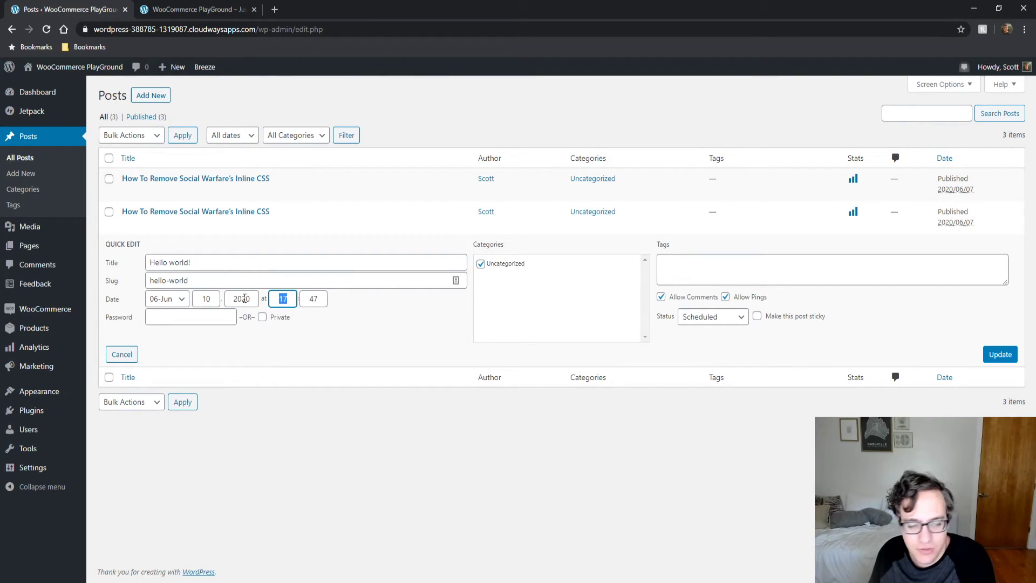
pyautogui.write('1')
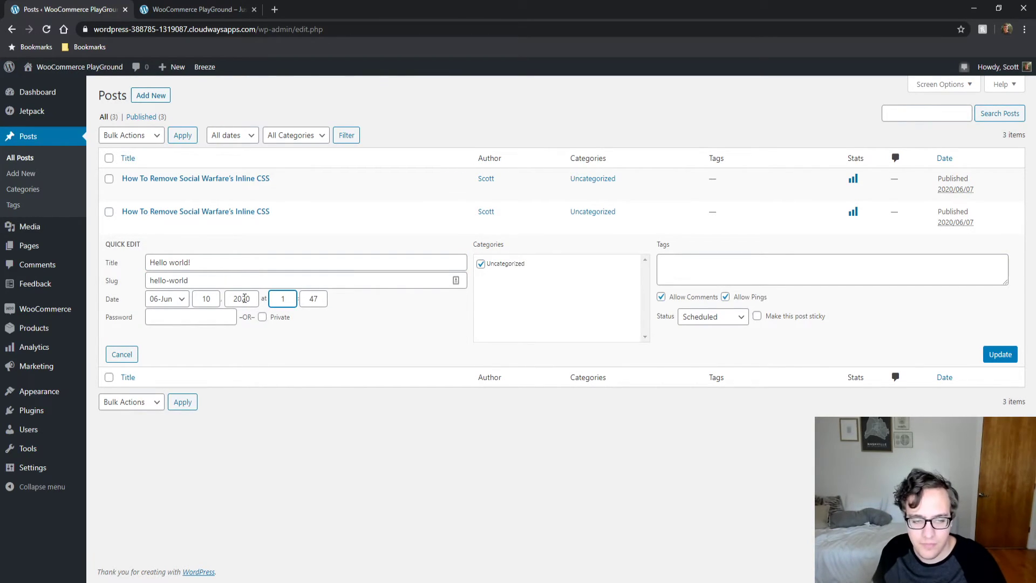
pyautogui.press('Tab')
pyautogui.write('00')
pyautogui.click(985, 357)
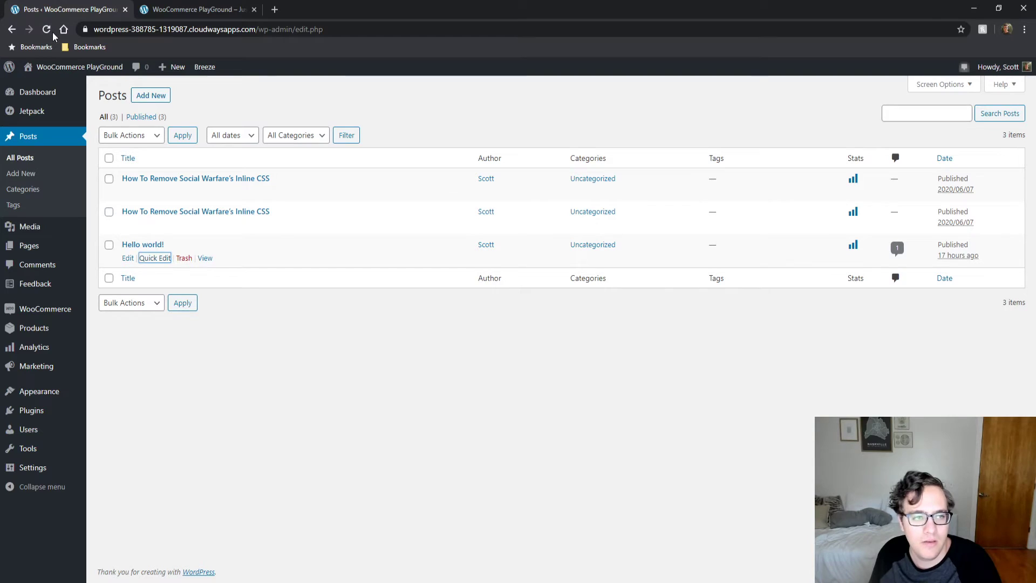
# Reload the admin posts list and front page to confirm Hello world! is first.
pyautogui.click(46, 30)
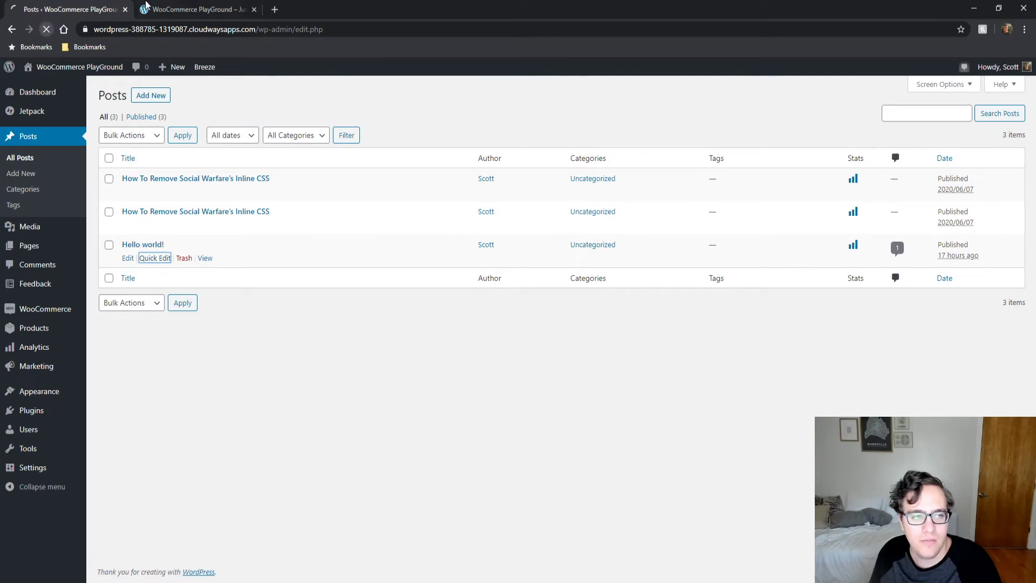
pyautogui.click(176, 6)
pyautogui.press('F5')
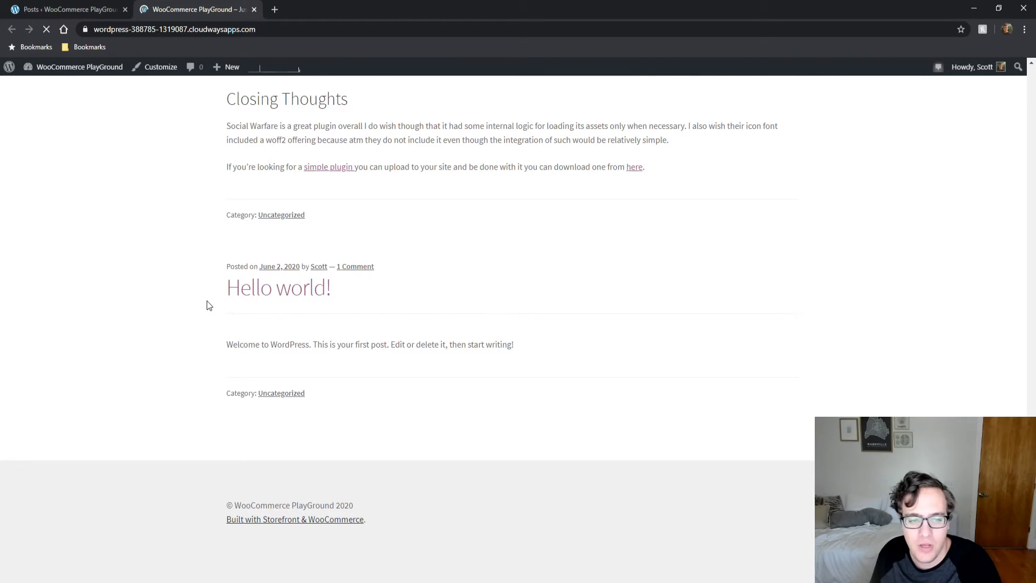
pyautogui.click(89, 9)
# Make the How To Remove Social Warfare's Inline CSS post sticky via Quick Edit.
pyautogui.click(152, 258)
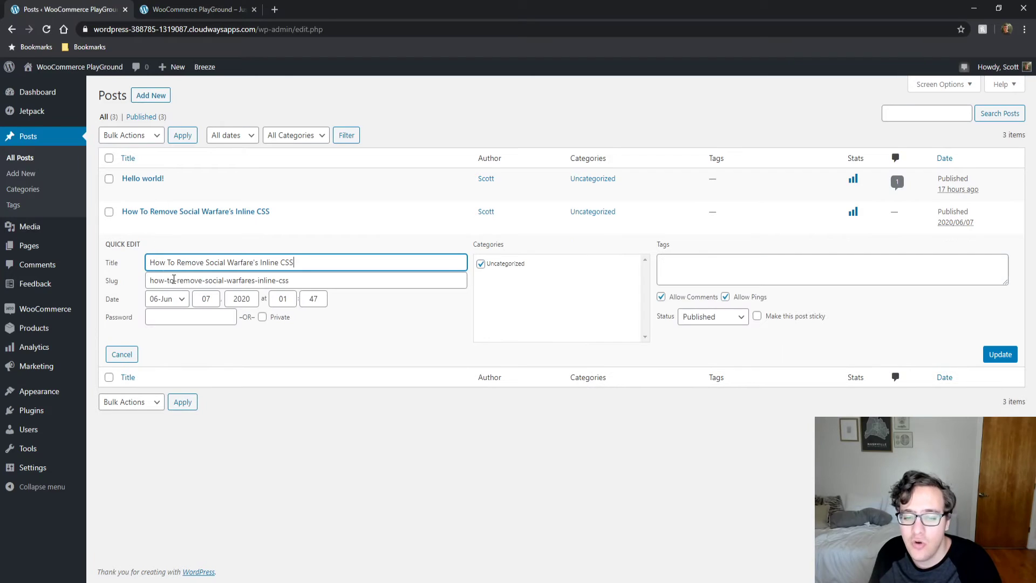
pyautogui.click(757, 316)
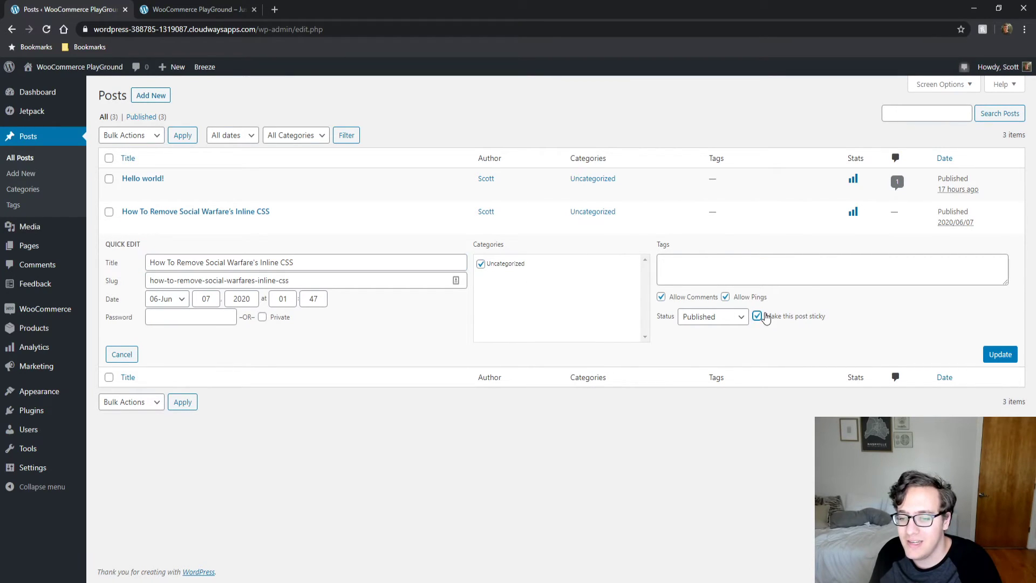
pyautogui.click(1003, 356)
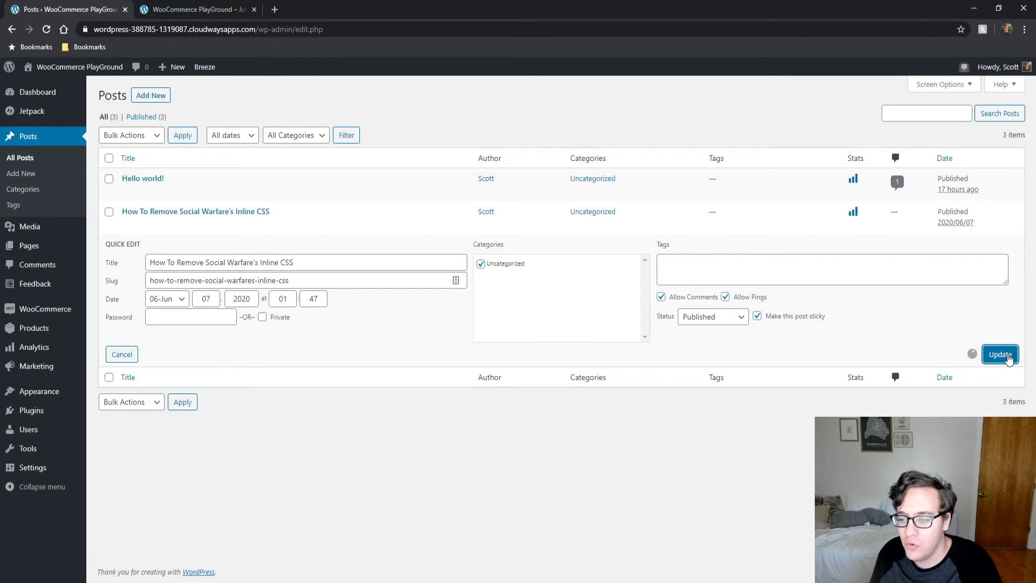
# Reload the front page to confirm the sticky post is pinned above Hello world!
pyautogui.click(193, 9)
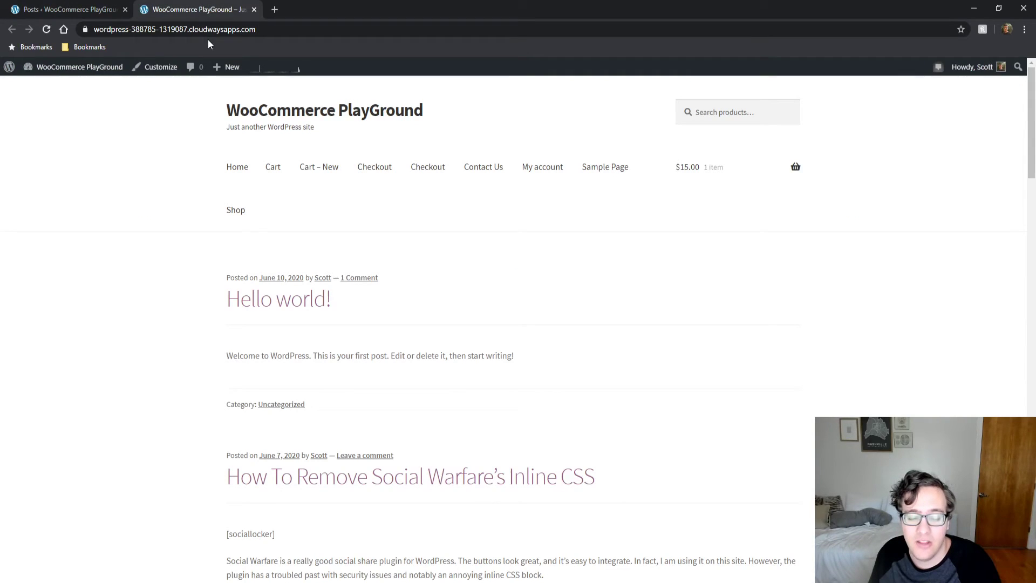
pyautogui.press('F5')
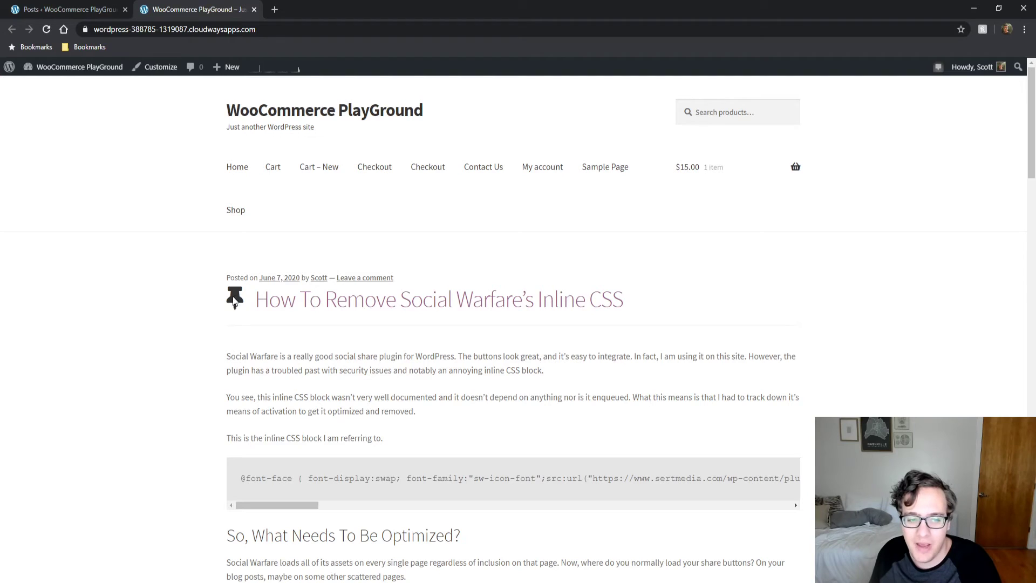
pyautogui.scroll(-15, 144, 334)
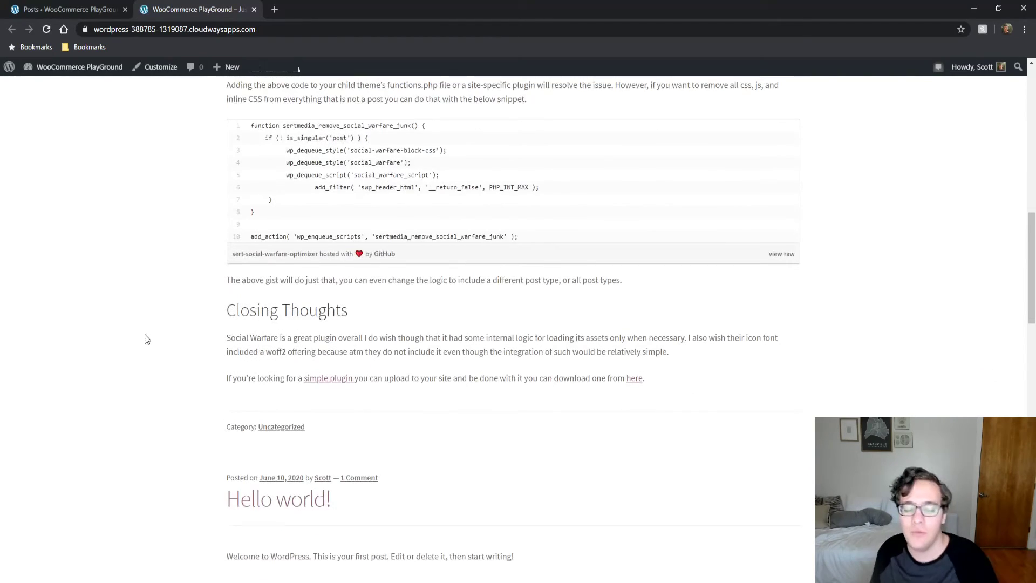